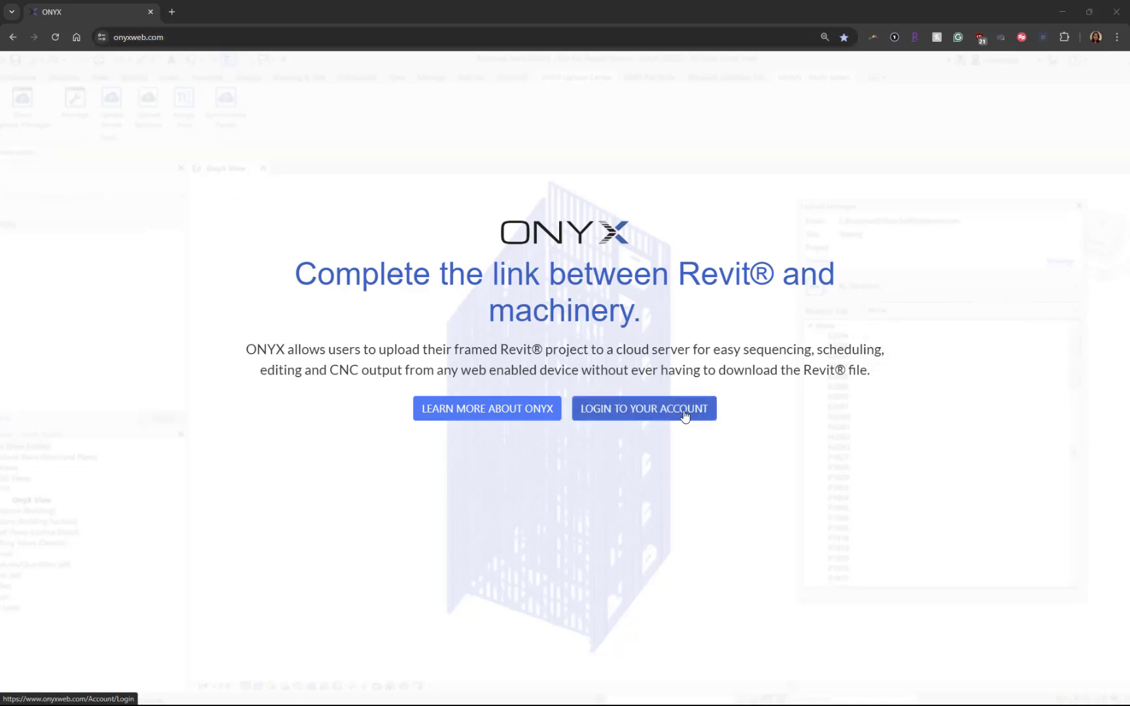
# Go from the ONYX landing page to the account sign-in page and fill in the sign-in name and password.
pyautogui.click(685, 413)
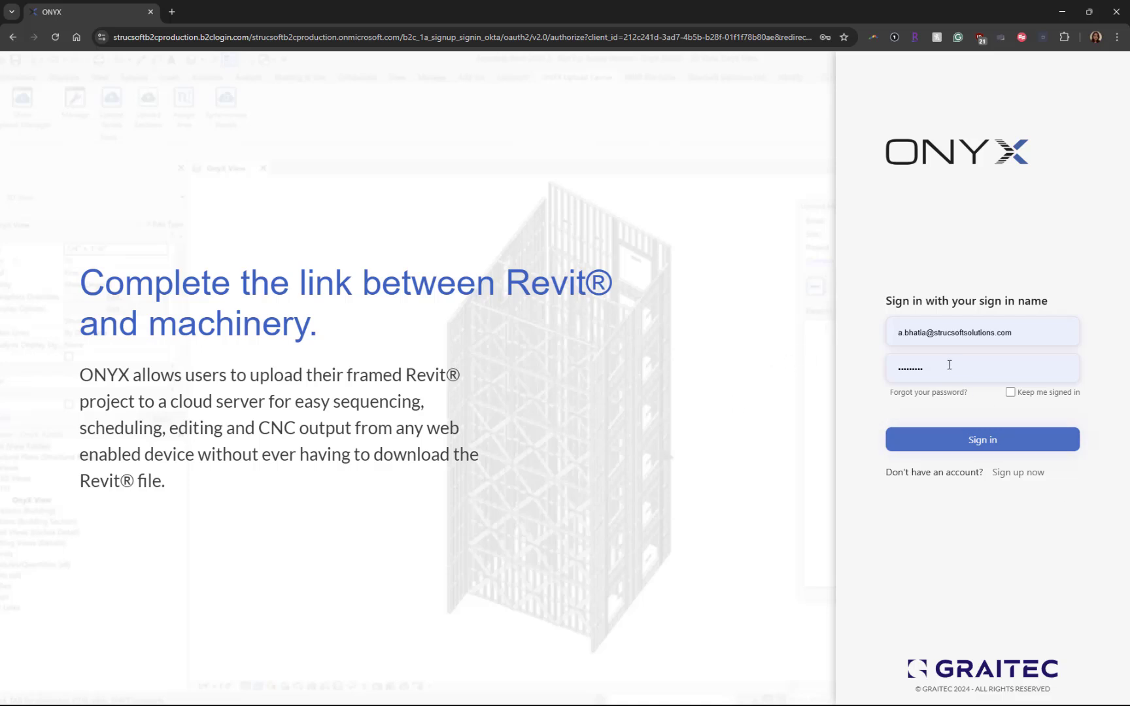
# Sign in to reach the Training workspace's Projects page listing UNIT A.
pyautogui.click(939, 445)
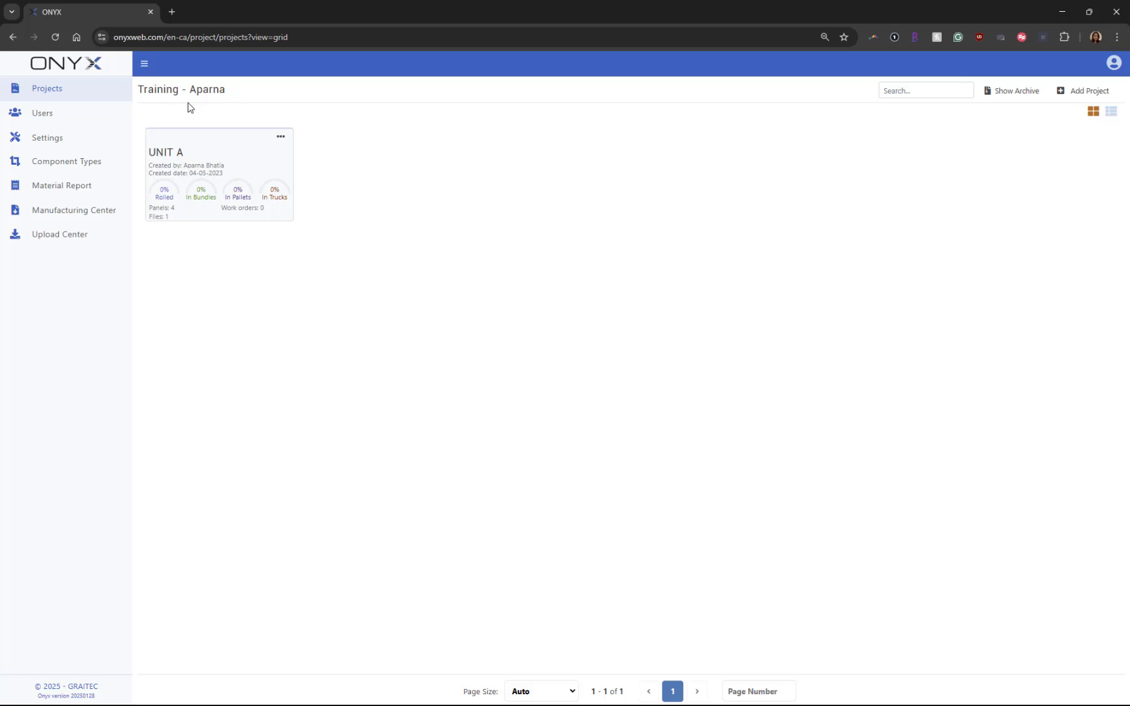
# Open Users > Manage Users to see the admin and the remaining core and upload seats.
pyautogui.click(75, 116)
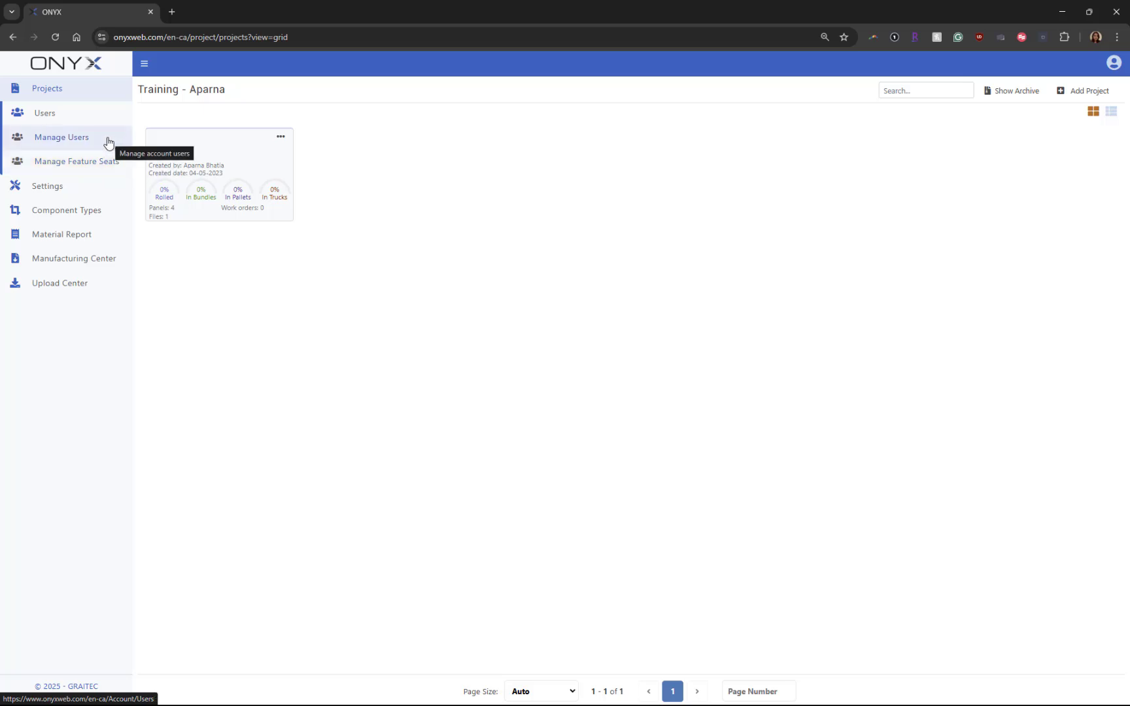
pyautogui.click(74, 140)
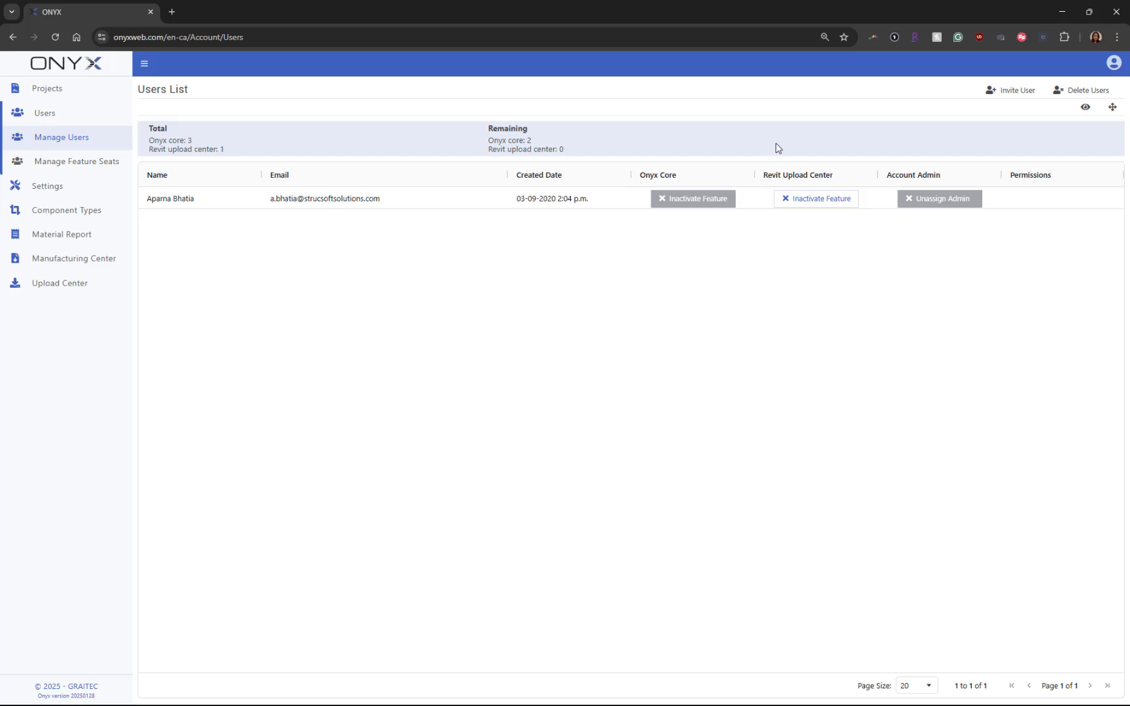
# Invite a new user by entering the colleague's e-mail address and saving.
pyautogui.click(1015, 91)
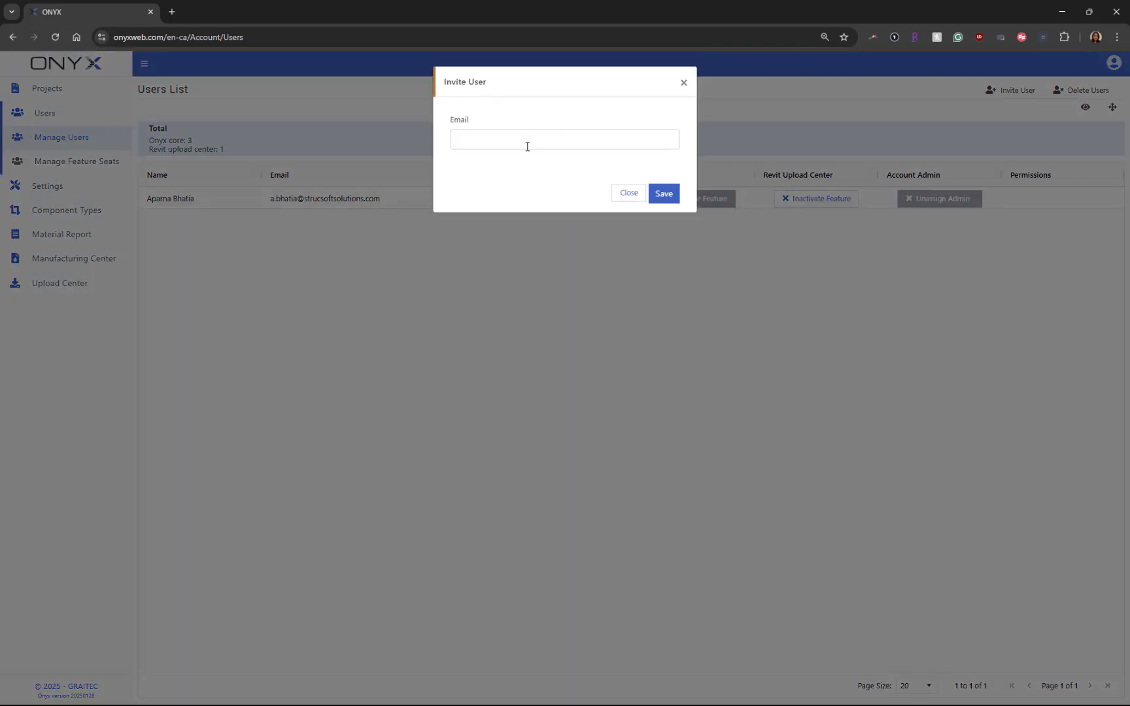
pyautogui.click(528, 141)
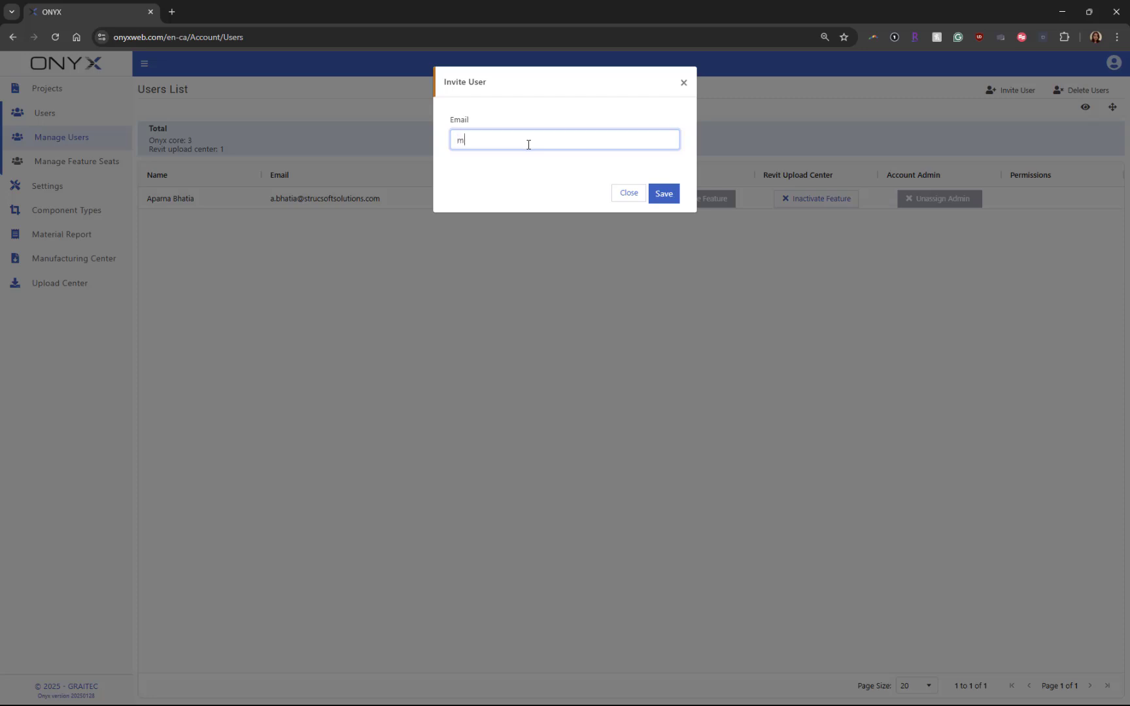
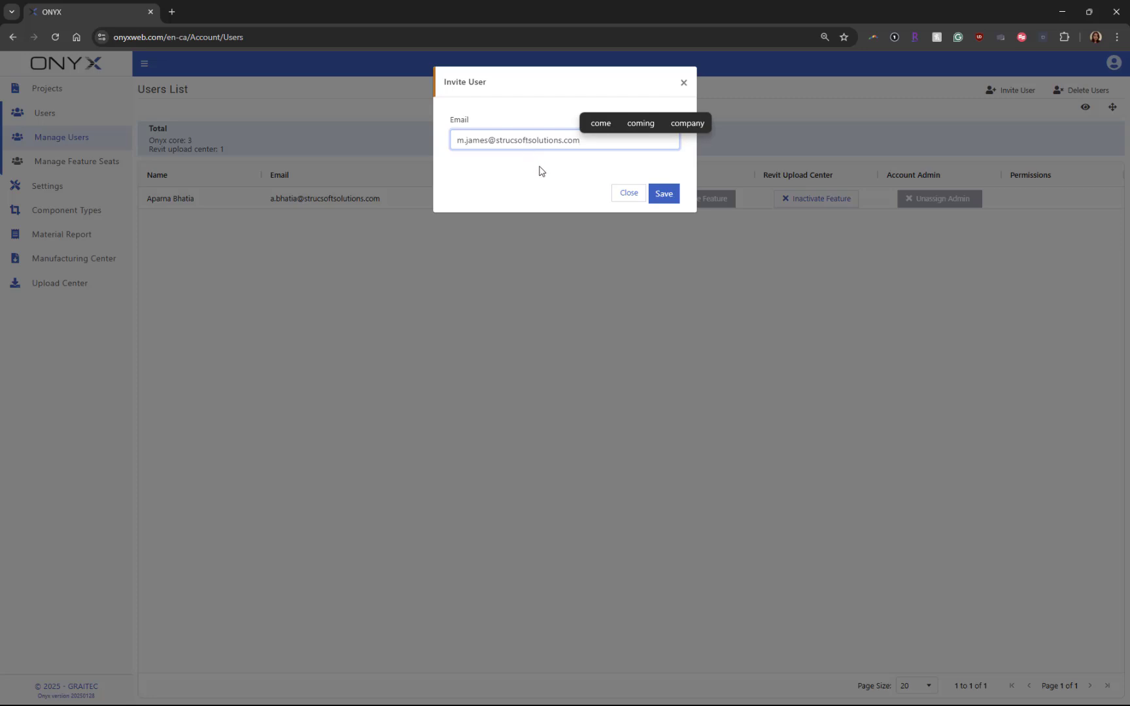
pyautogui.click(660, 195)
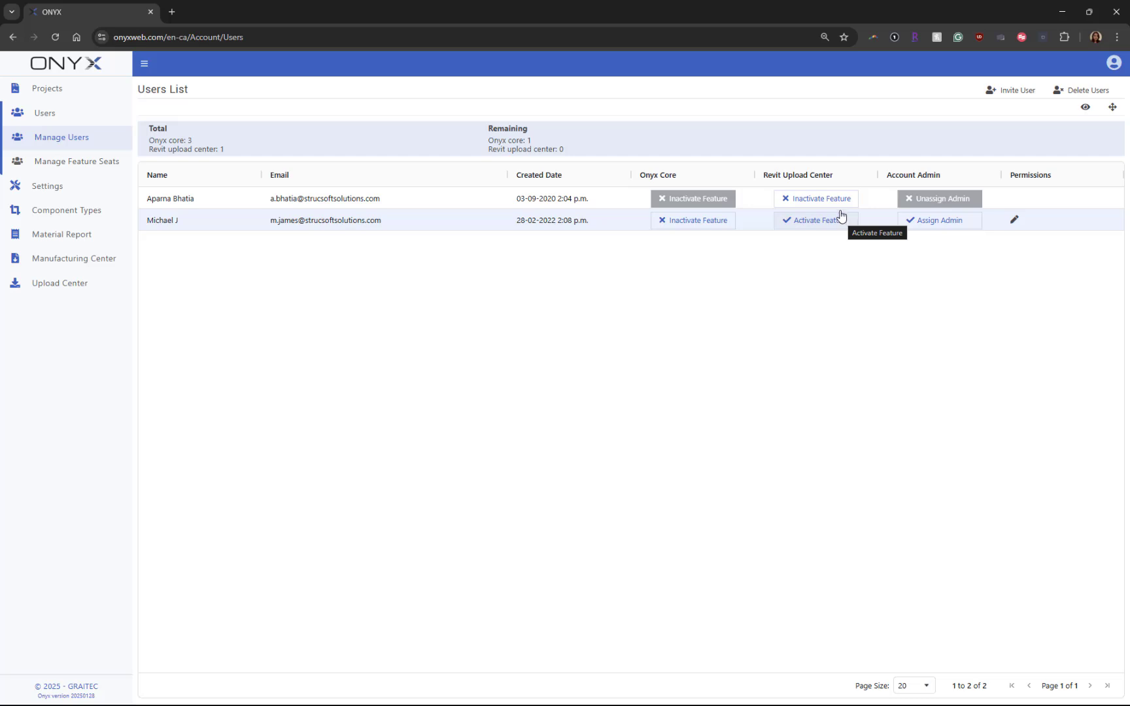
# Move the Revit Upload Center seat to the new user, keep them non-admin, and open their permissions.
pyautogui.click(838, 201)
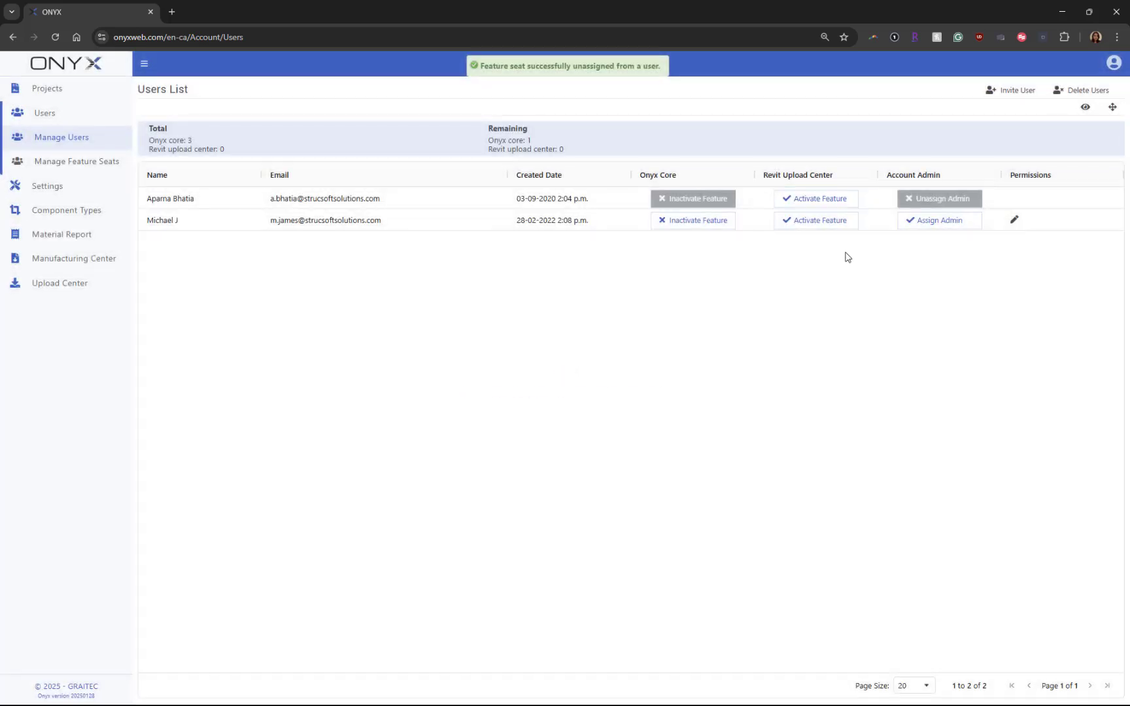
pyautogui.click(833, 223)
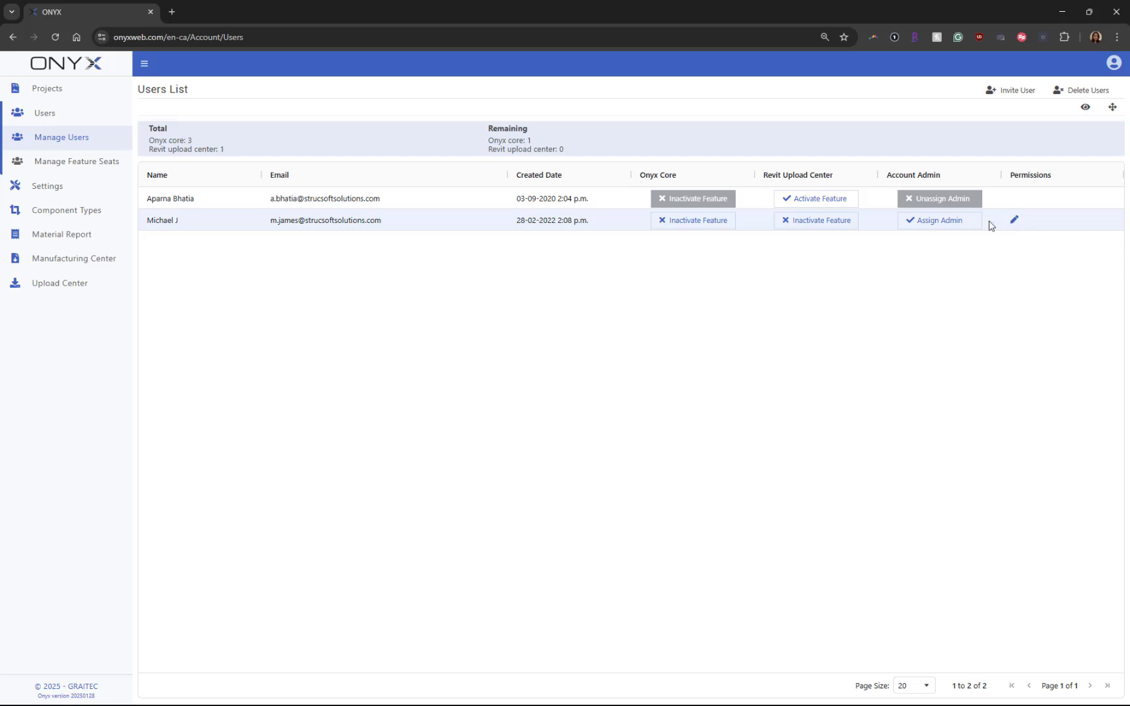
pyautogui.click(961, 226)
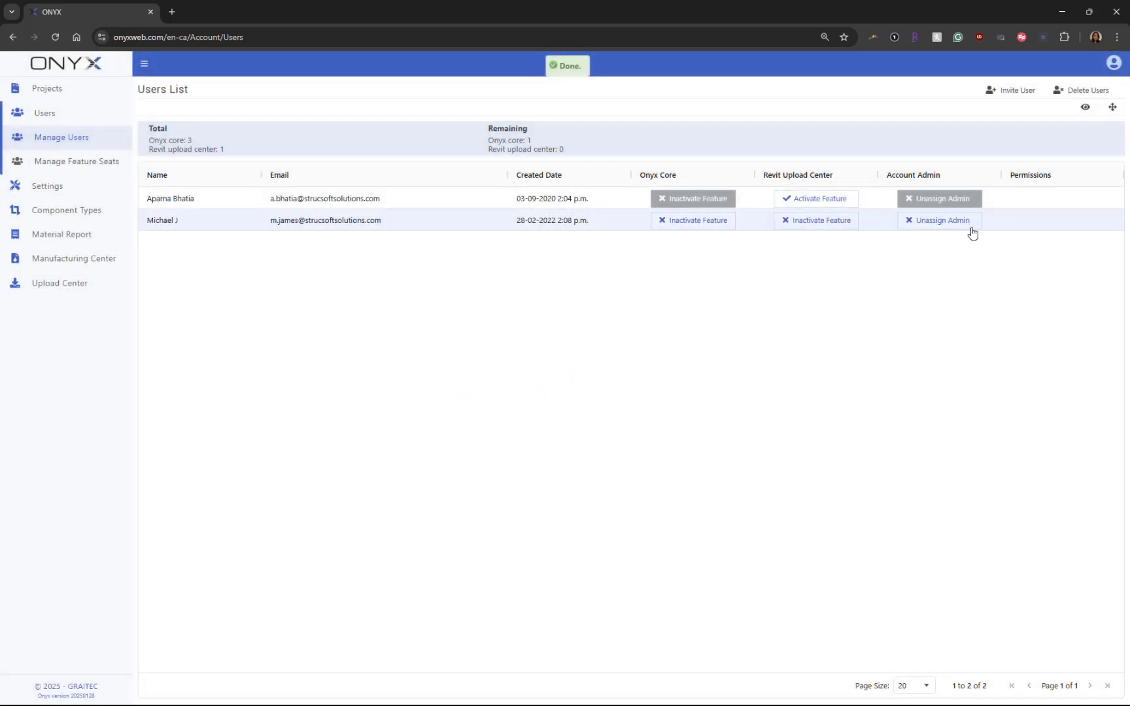
pyautogui.click(968, 227)
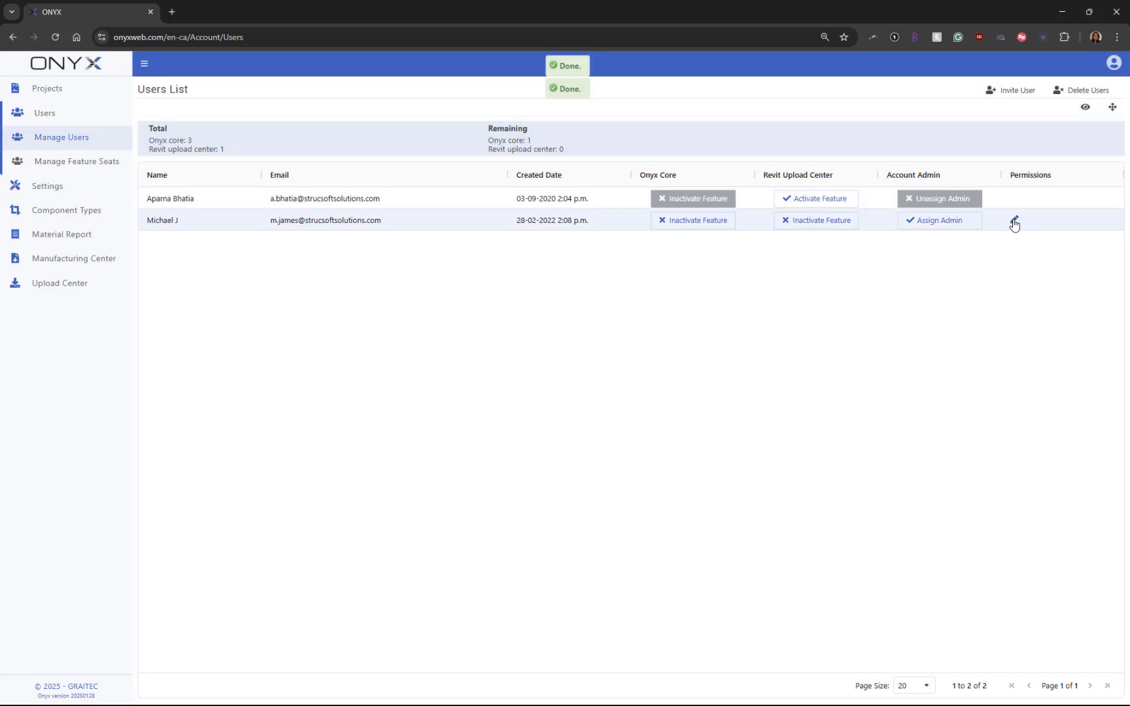
pyautogui.click(1014, 221)
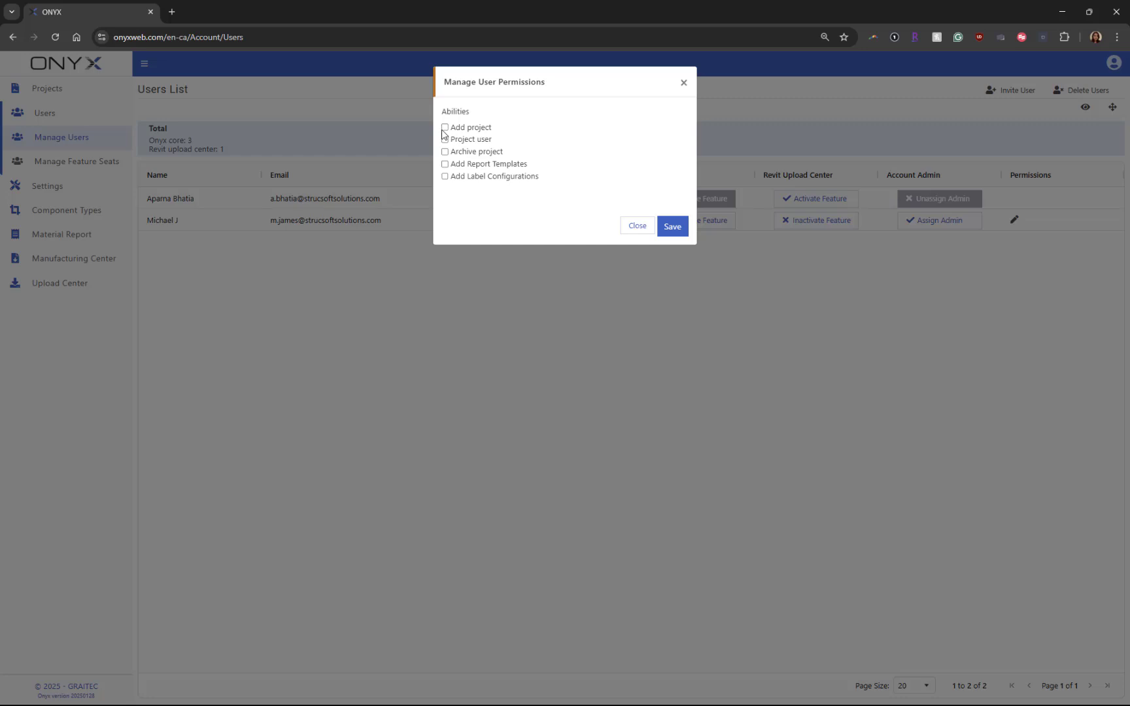
# Tick Add project, Project user, Archive project, Add Report Templates and Add Label Configurations.
pyautogui.click(445, 128)
pyautogui.click(445, 140)
pyautogui.click(446, 156)
pyautogui.click(445, 166)
pyautogui.click(446, 181)
# Untick and re-tick four of those abilities, then save the new user's permissions.
pyautogui.click(445, 164)
pyautogui.click(445, 177)
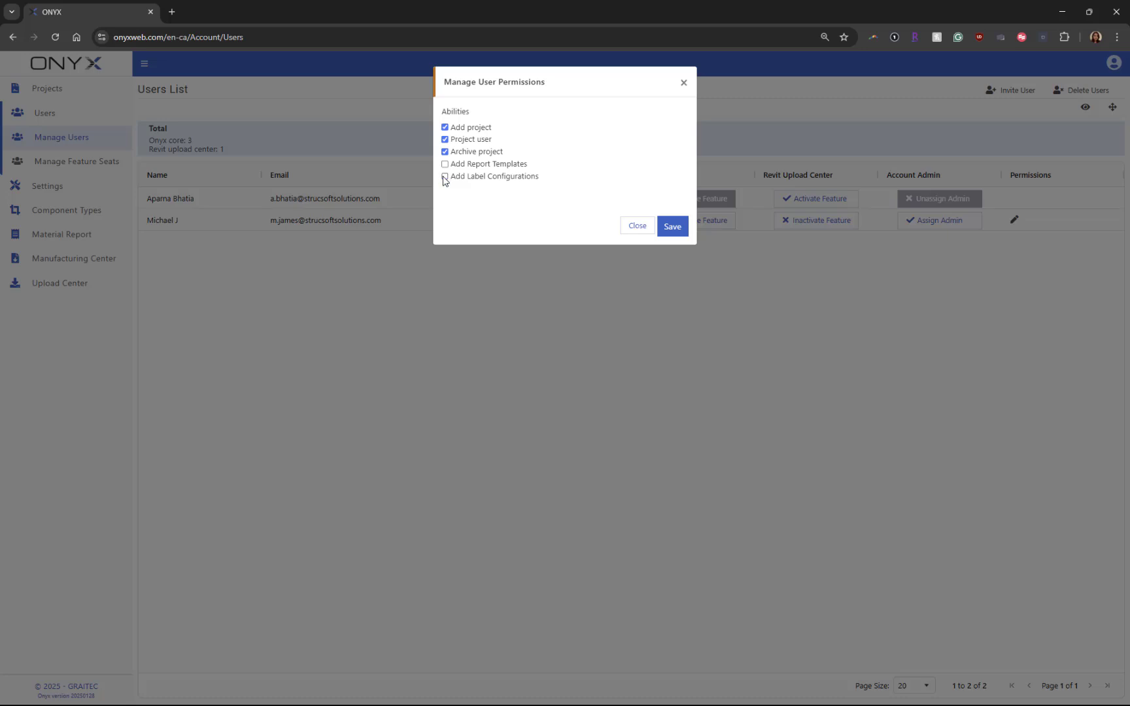
pyautogui.click(446, 127)
pyautogui.click(445, 152)
pyautogui.click(445, 164)
pyautogui.click(446, 152)
pyautogui.click(445, 177)
pyautogui.click(446, 128)
pyautogui.click(673, 227)
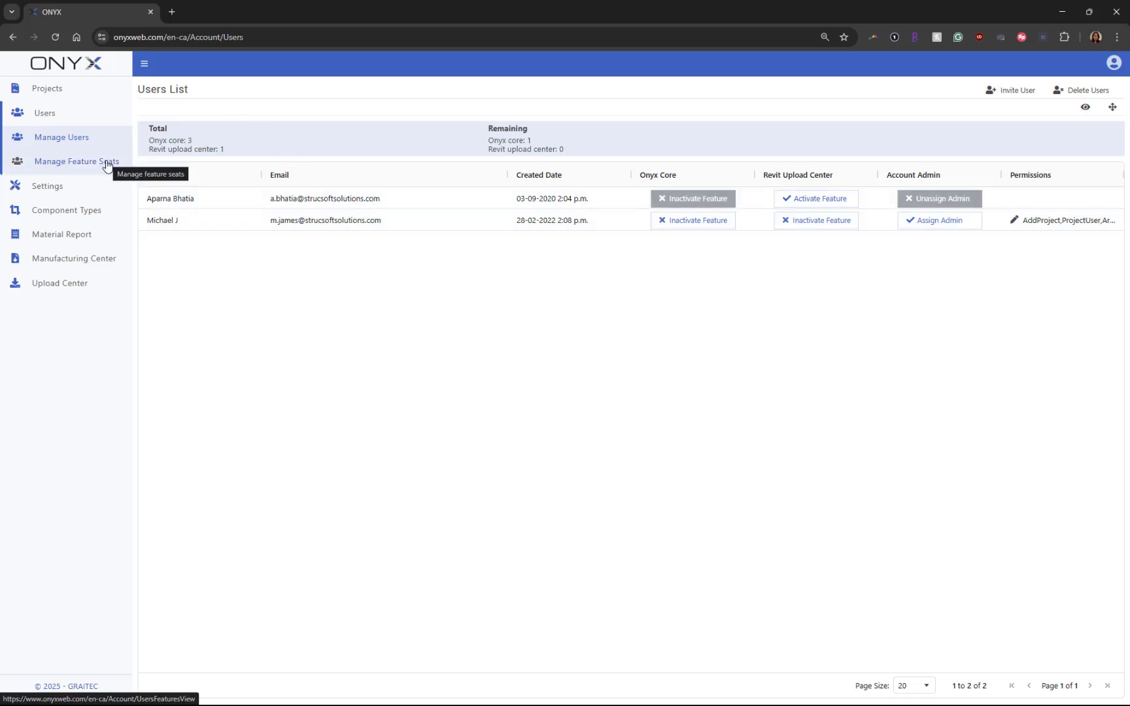
# In Manage Feature Seats, select the Howick feature and activate a Howick seat for the new user.
pyautogui.click(108, 163)
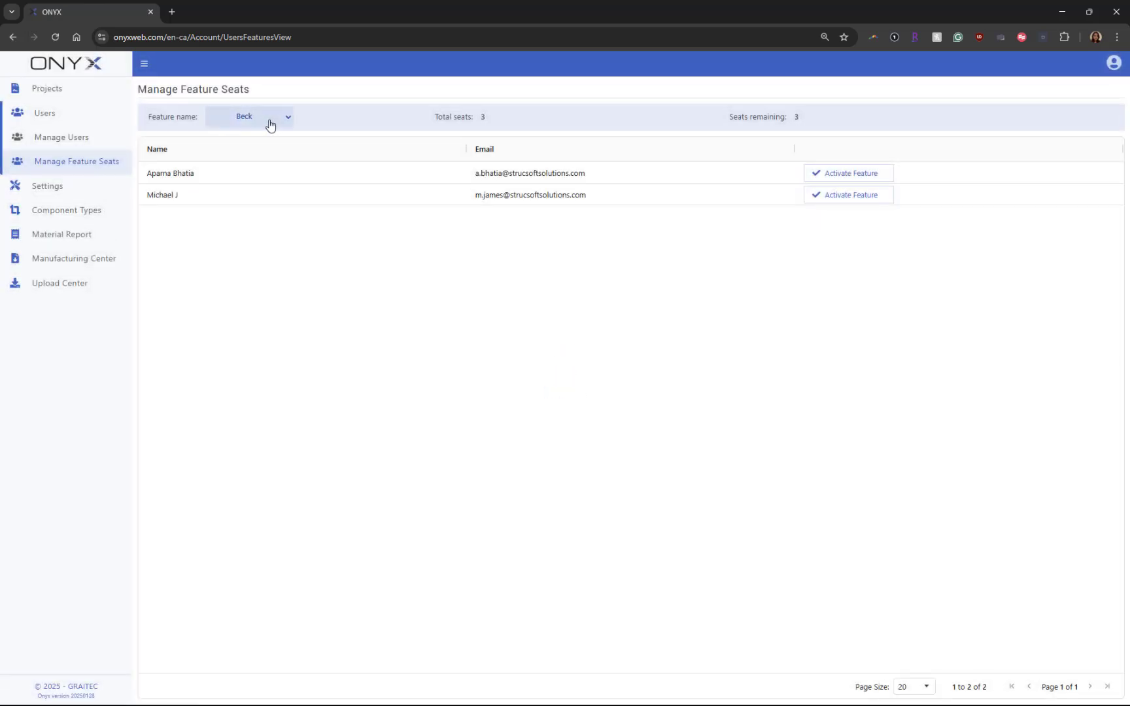
pyautogui.click(270, 124)
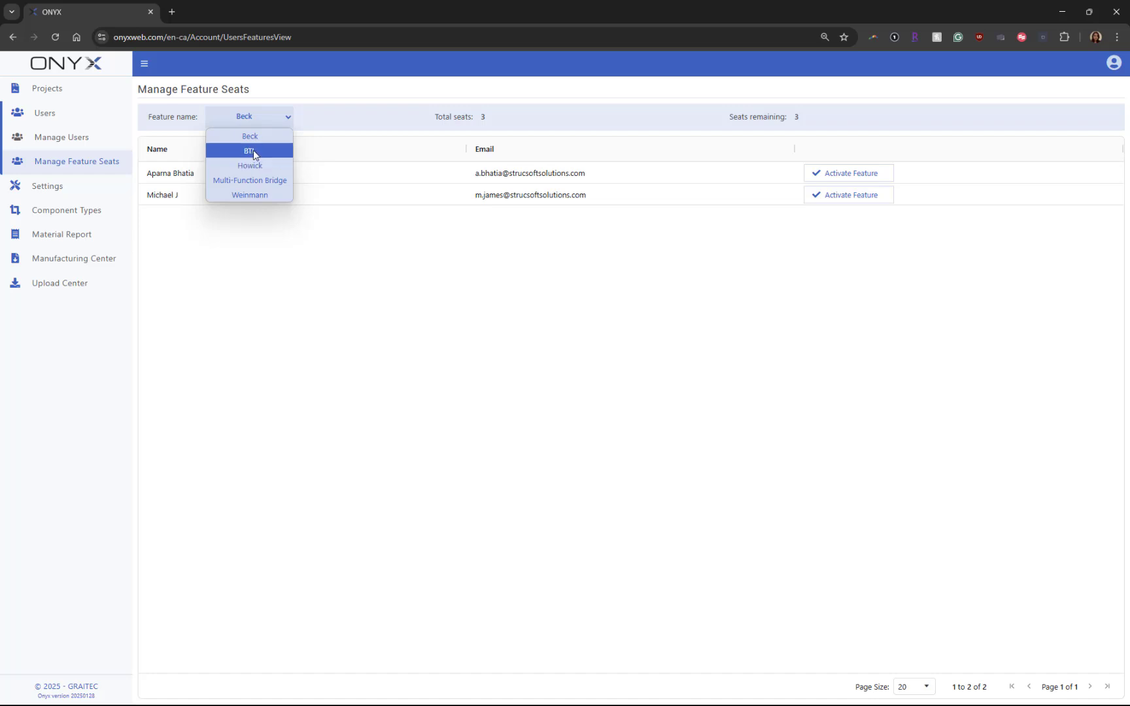
pyautogui.click(250, 167)
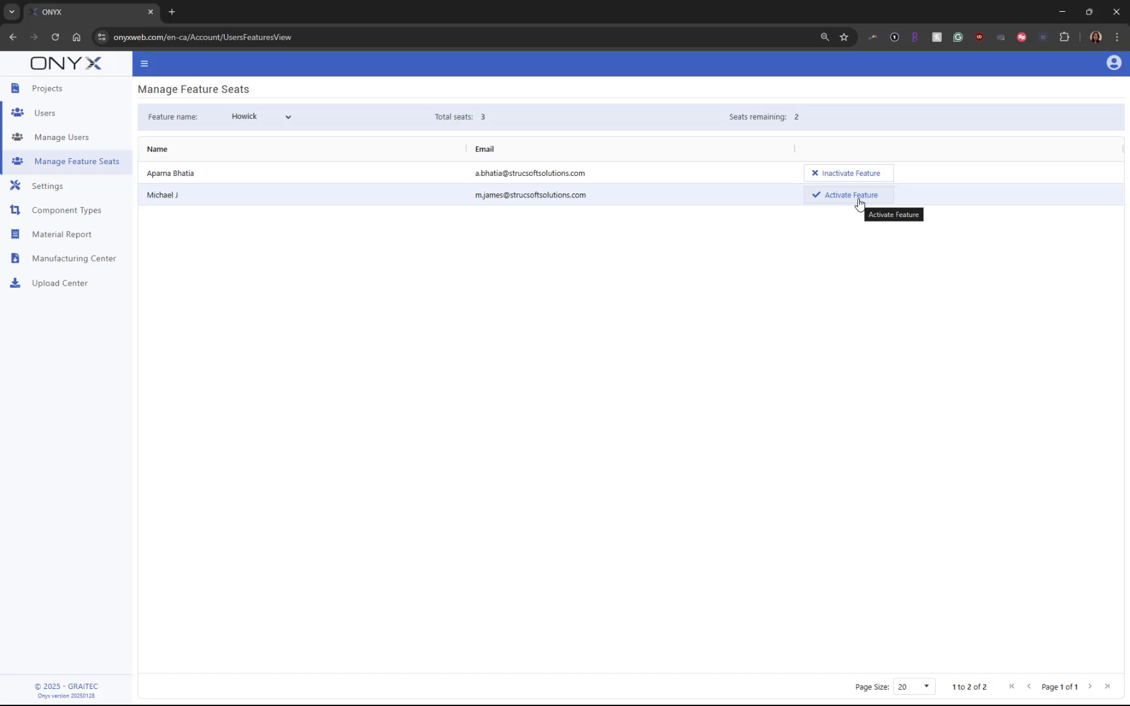
pyautogui.click(858, 202)
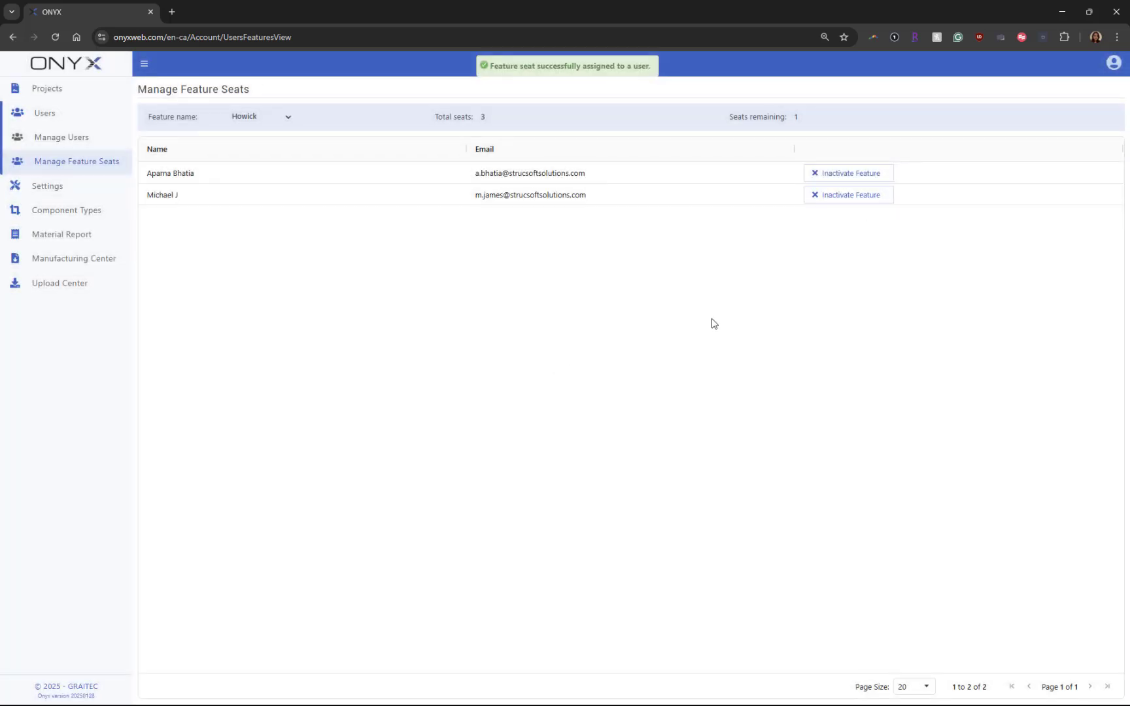
pyautogui.click(73, 191)
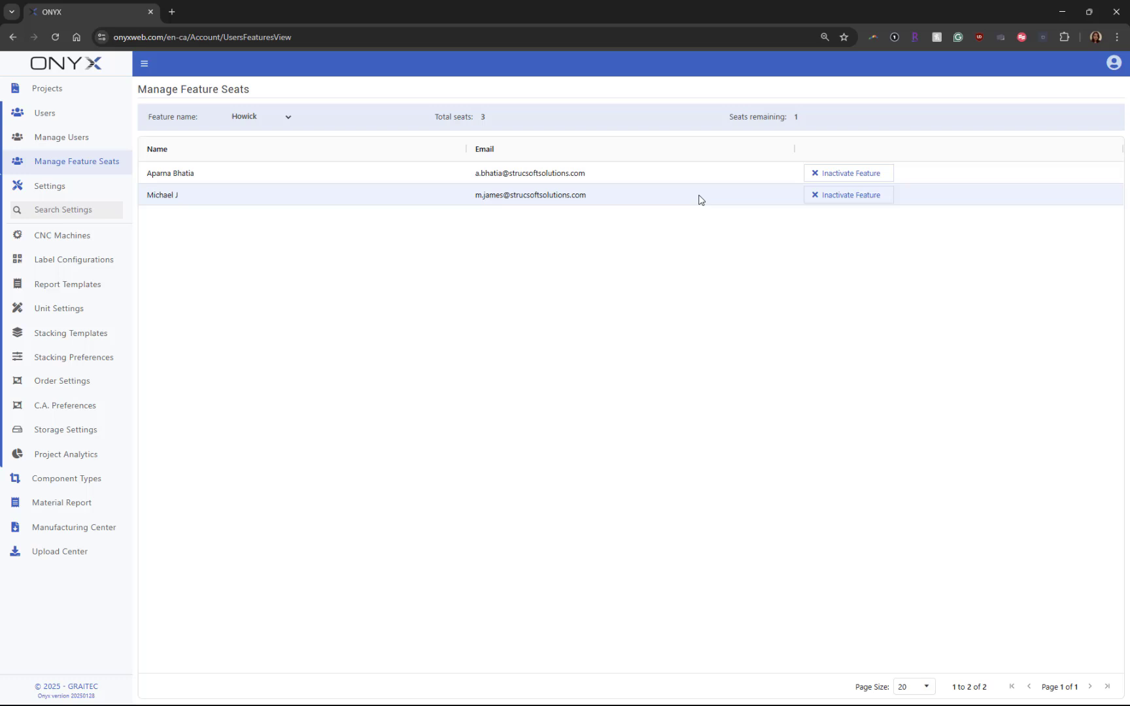
# Filter the CNC machine settings to Roll Former type and Howick subtype.
pyautogui.click(99, 259)
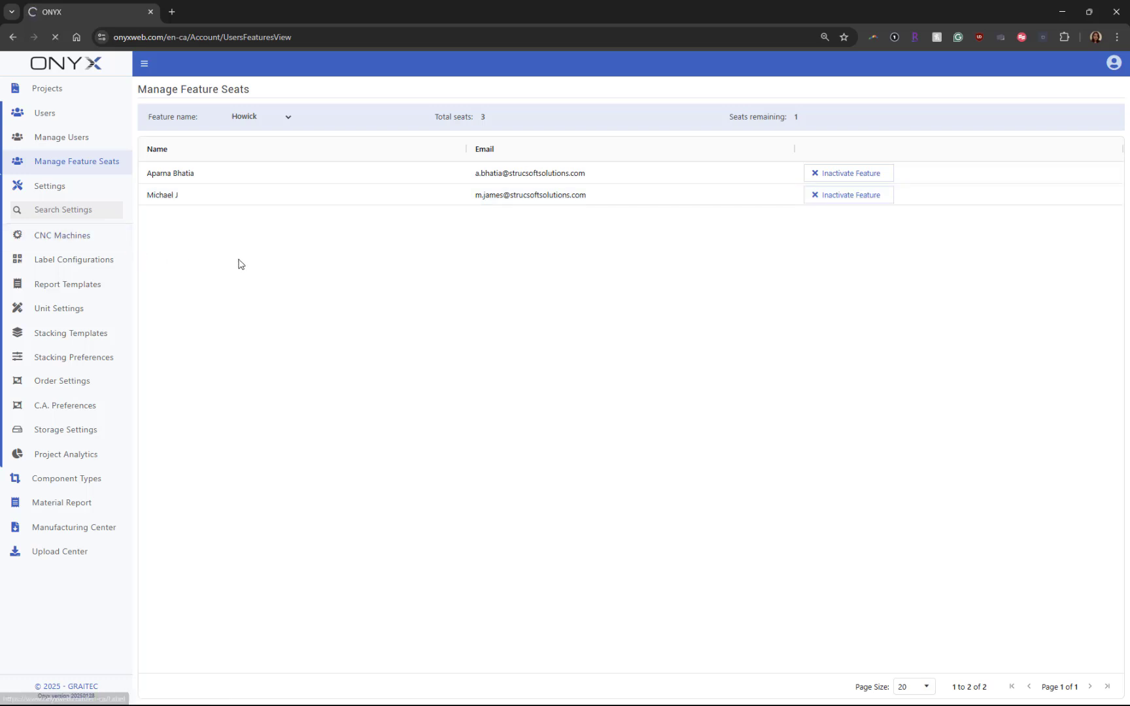
pyautogui.click(248, 120)
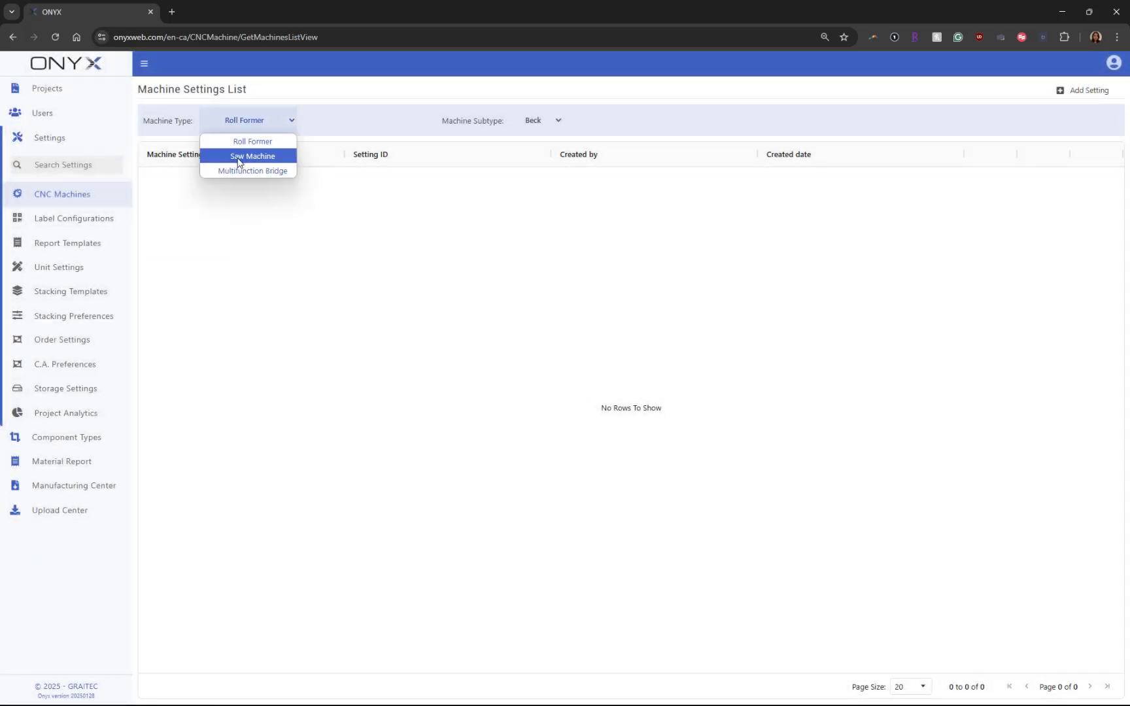
pyautogui.click(244, 143)
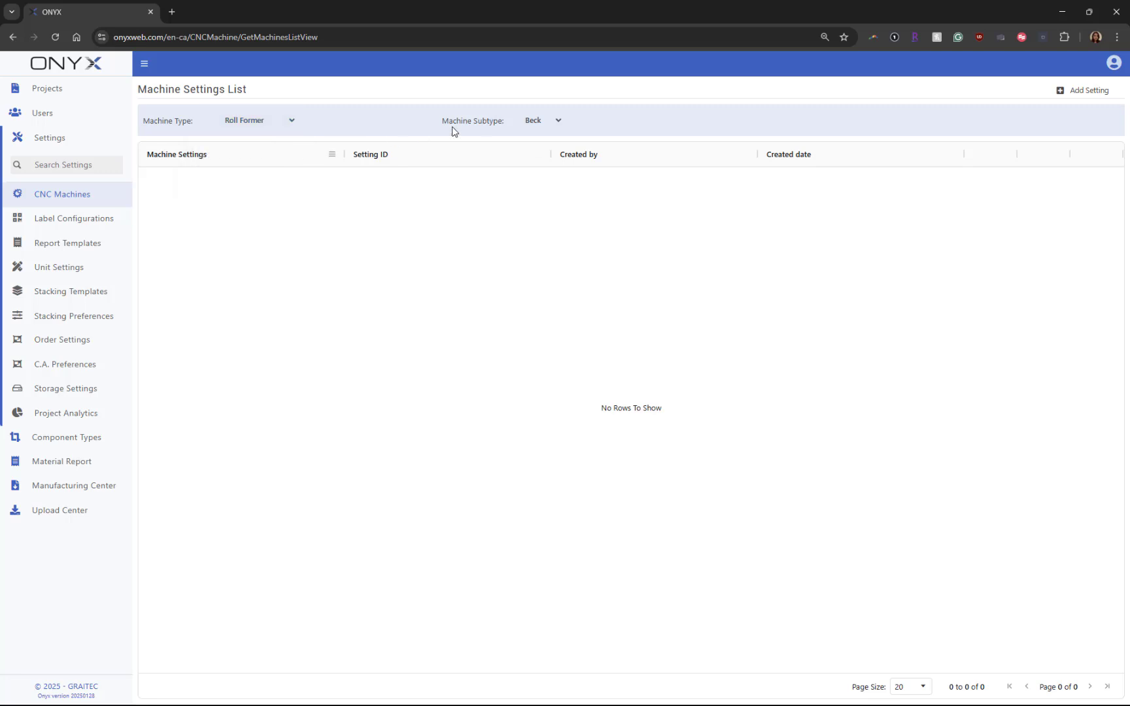
pyautogui.click(533, 120)
pyautogui.click(524, 155)
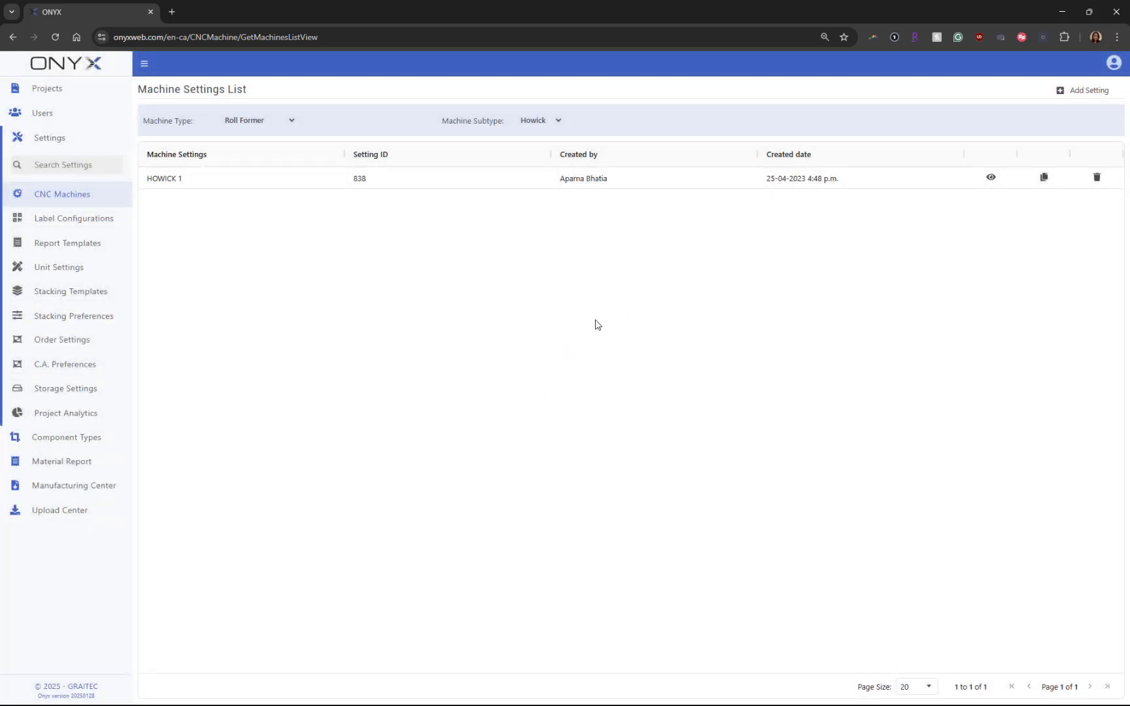